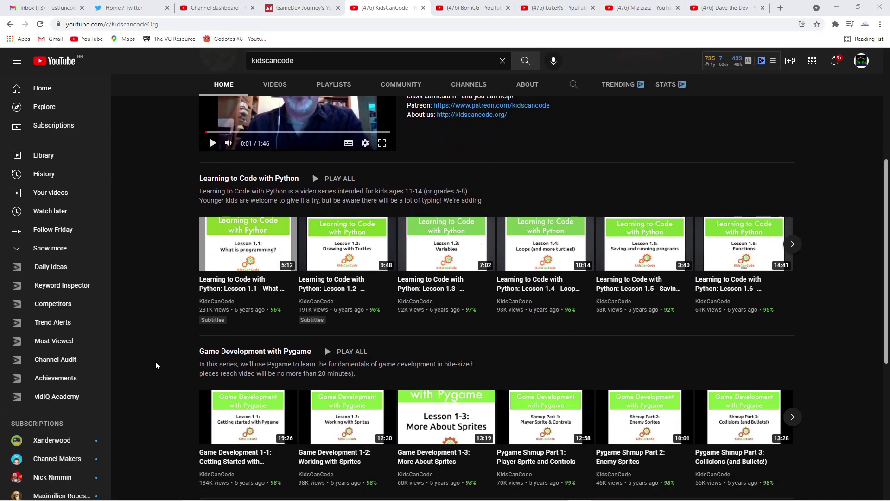
{"action": "scroll", "coordinate": [156, 365], "scroll_direction": "down", "scroll_amount": 1}
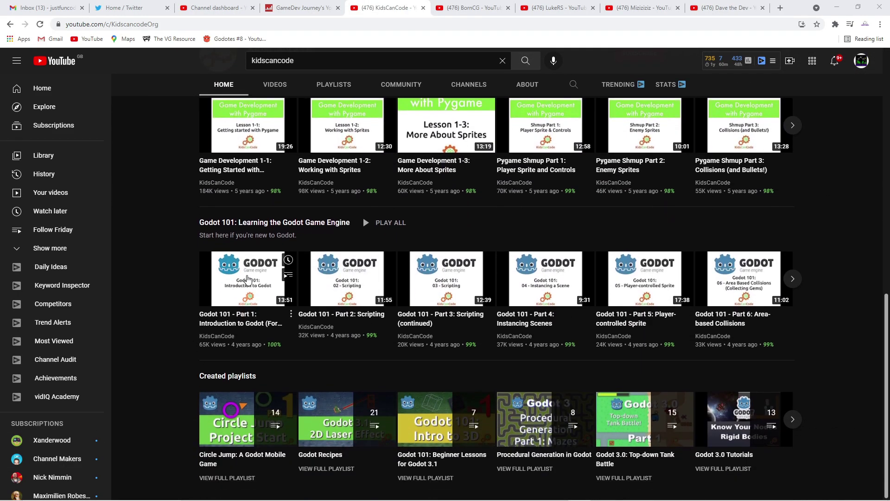
Step: Open KidsCanCode's Godot 101 Part 1 introduction video in full screen and skim through it at several later points
{"action": "left_click", "coordinate": [244, 280]}
{"action": "left_click", "coordinate": [620, 409]}
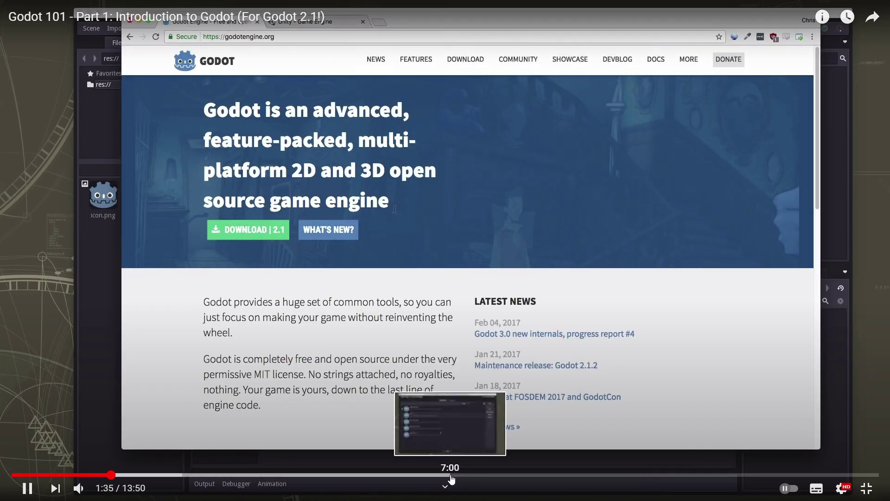
{"action": "left_click", "coordinate": [366, 474]}
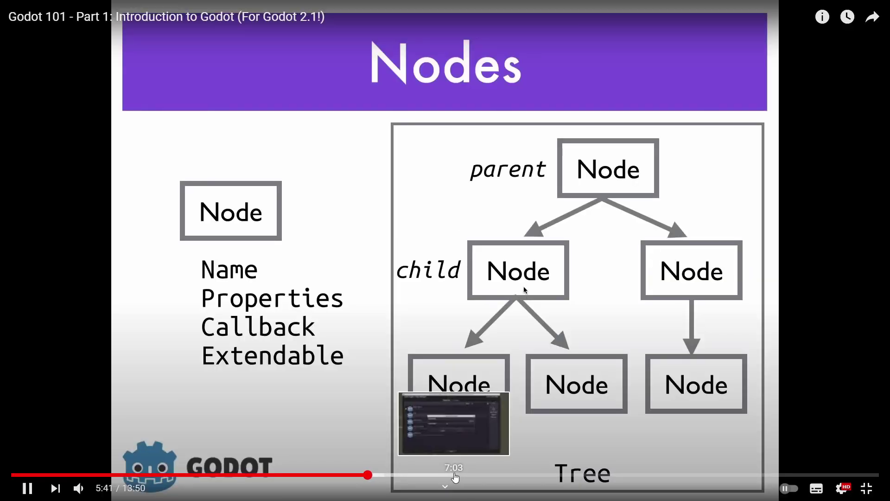
{"action": "left_click", "coordinate": [455, 475]}
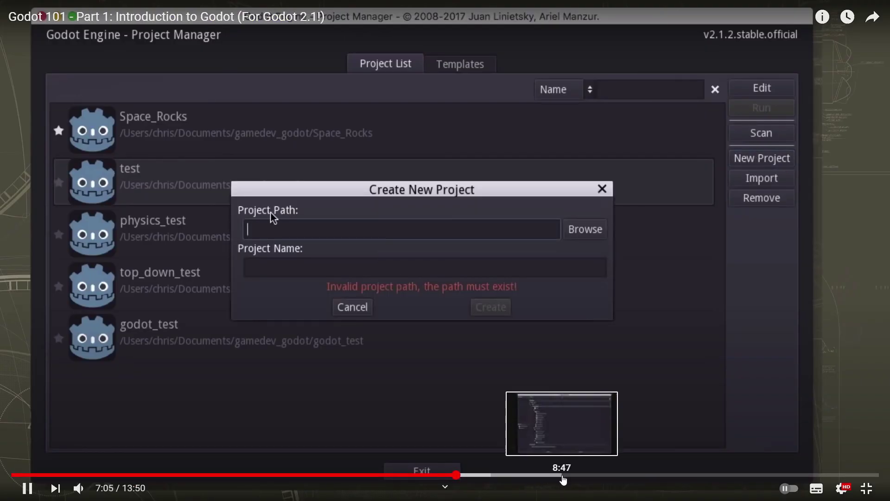
{"action": "left_click", "coordinate": [660, 475]}
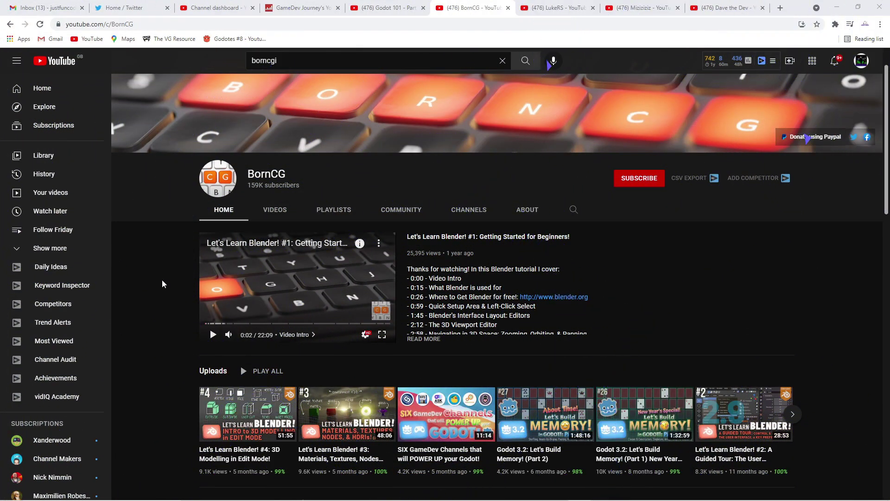
Step: Browse the uploads and tutorial series on the BornCG channel's home page
{"action": "scroll", "coordinate": [167, 281], "scroll_direction": "down", "scroll_amount": 2}
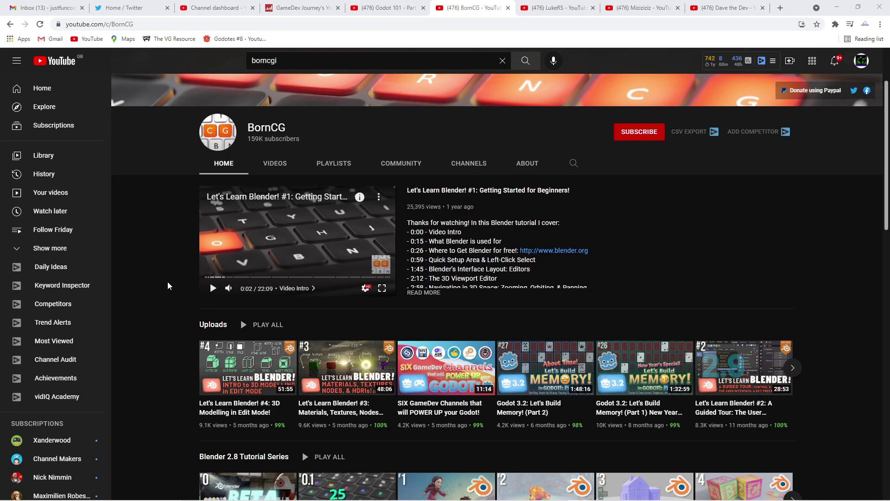
{"action": "scroll", "coordinate": [167, 282], "scroll_direction": "down", "scroll_amount": 8}
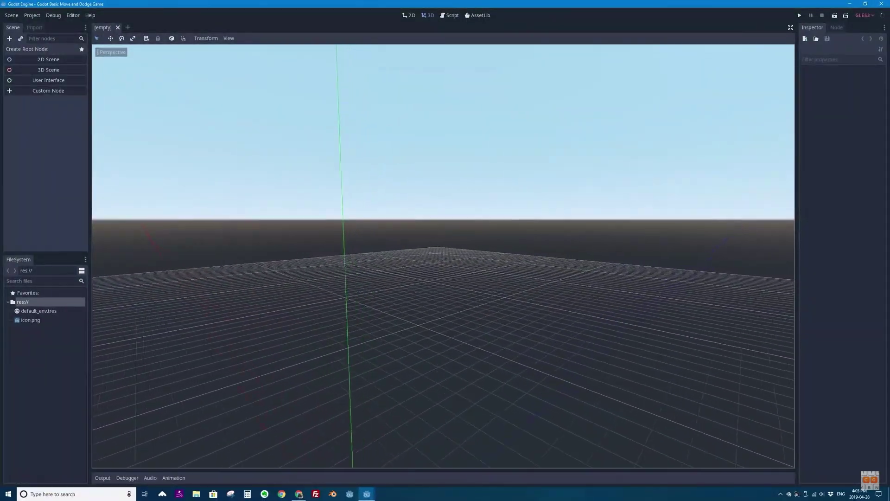
{"action": "middle_click_drag", "start_coordinate": [570, 331], "coordinate": [519, 362]}
{"action": "right_click_drag", "start_coordinate": [519, 361], "coordinate": [526, 412]}
{"action": "middle_click_drag", "start_coordinate": [517, 351], "coordinate": [510, 352]}
{"action": "key", "text": "a"}
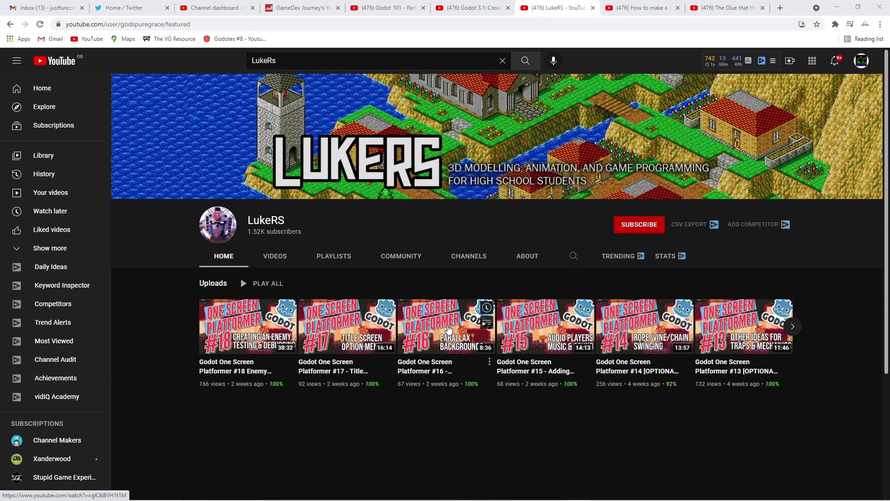
Step: Play LukeRS's Godot One Screen Platformer #16 video on parallax backgrounds in full screen
{"action": "left_click", "coordinate": [419, 328]}
{"action": "left_click", "coordinate": [624, 411]}
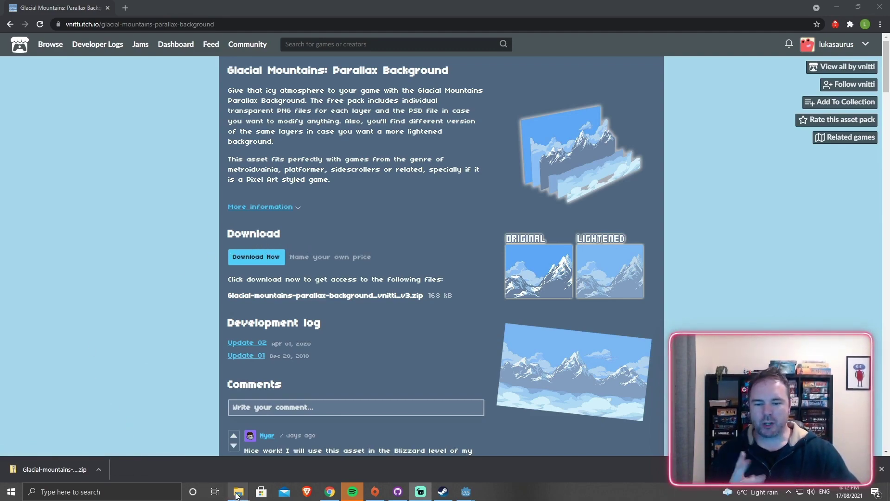
Step: Preview the normal and lightened glacial mountains backgrounds in the downloaded asset folder, and open its Layers subfolder
{"action": "mouse_move", "coordinate": [237, 495]}
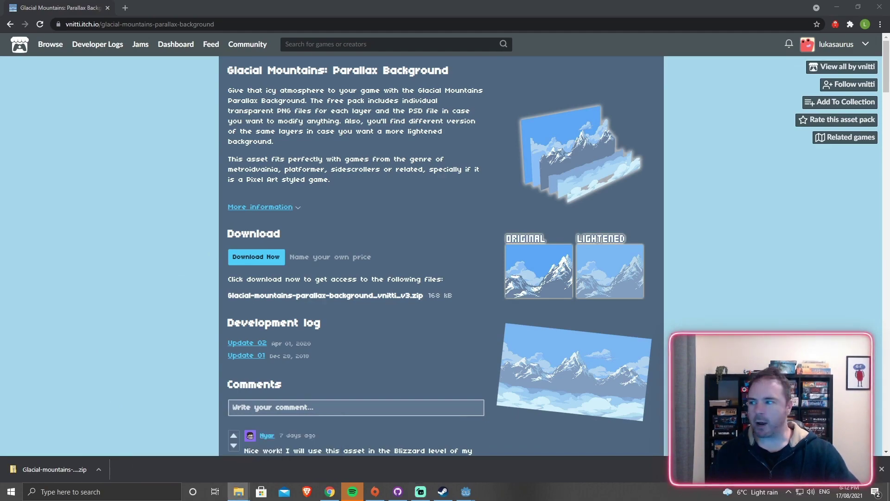
{"action": "left_click_drag", "start_coordinate": [0, 131], "coordinate": [504, 101]}
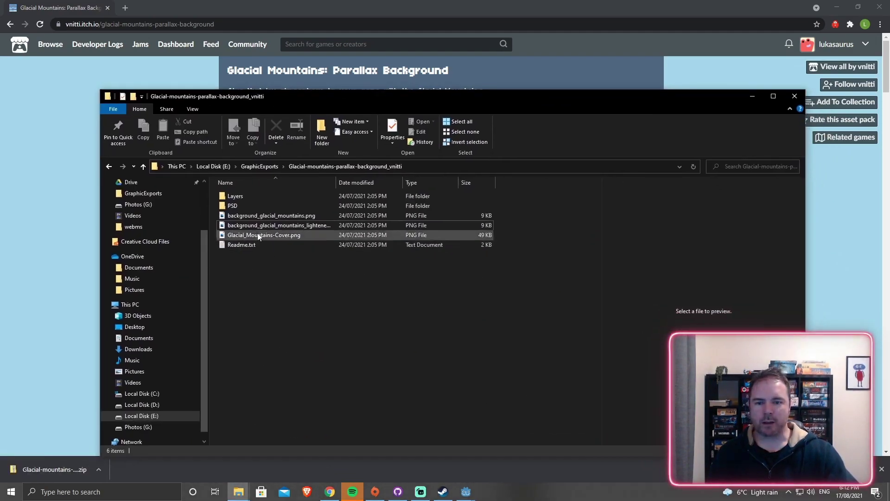
{"action": "left_click", "coordinate": [261, 216]}
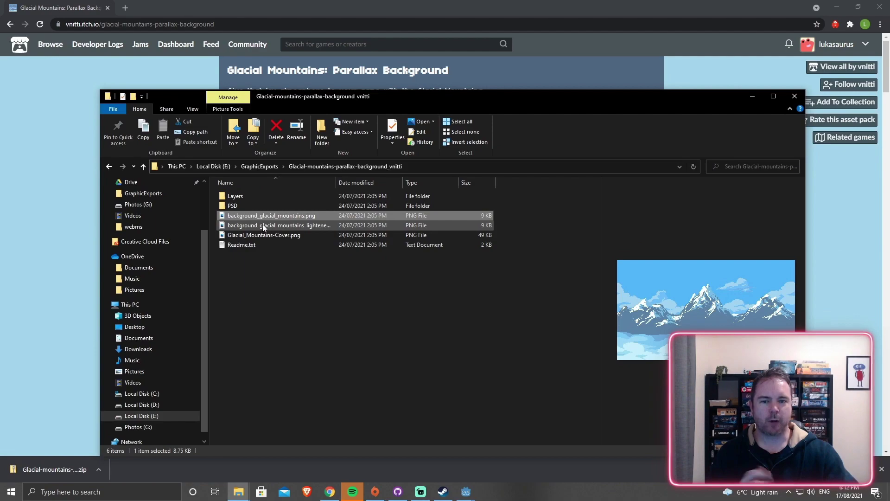
{"action": "left_click", "coordinate": [263, 224]}
{"action": "left_click", "coordinate": [263, 216]}
{"action": "left_click", "coordinate": [232, 199]}
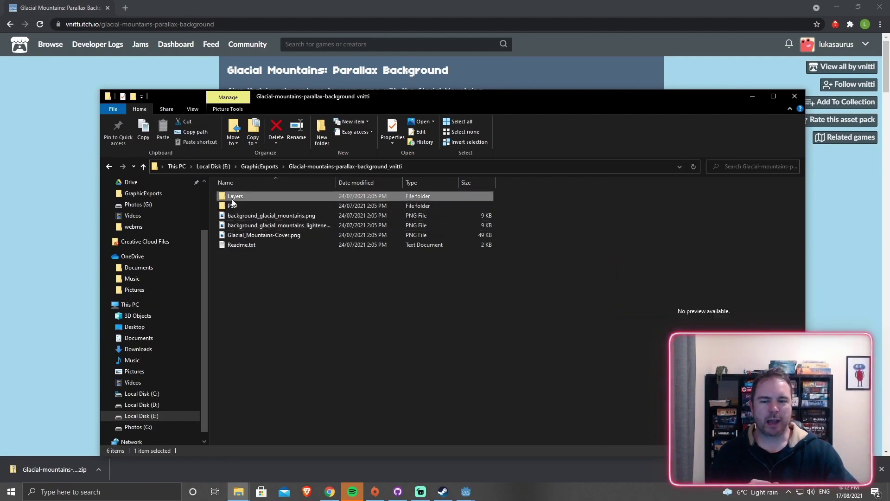
{"action": "double_click", "coordinate": [231, 199]}
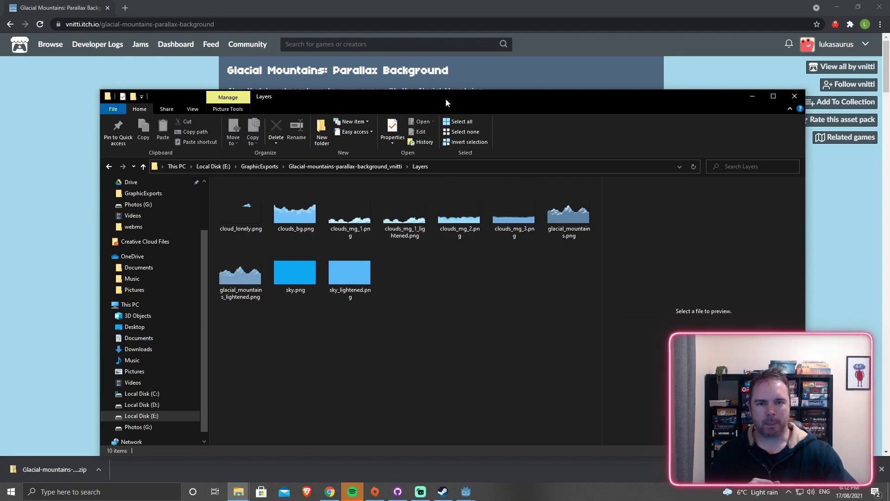
{"action": "left_click_drag", "start_coordinate": [446, 99], "coordinate": [0, 115]}
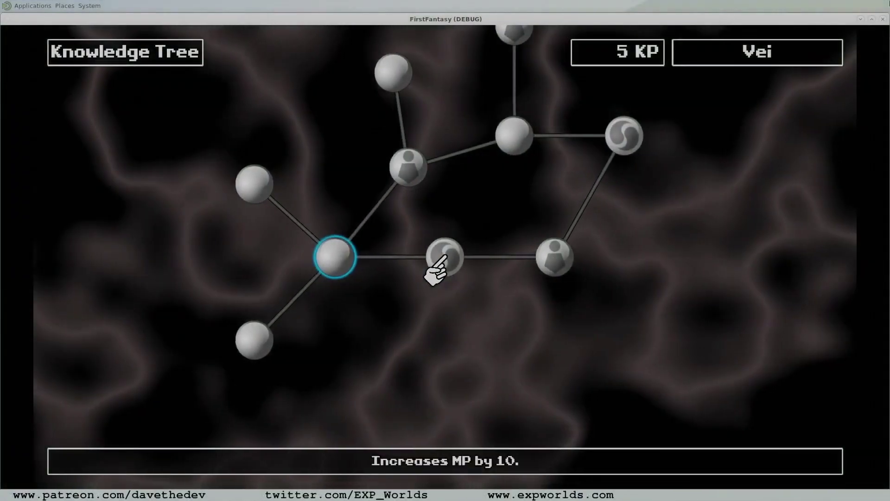
Step: Activate the MP orb beside the starting orb and the adjacent HP orb in Vei's Knowledge Tree
{"action": "left_click", "coordinate": [442, 257]}
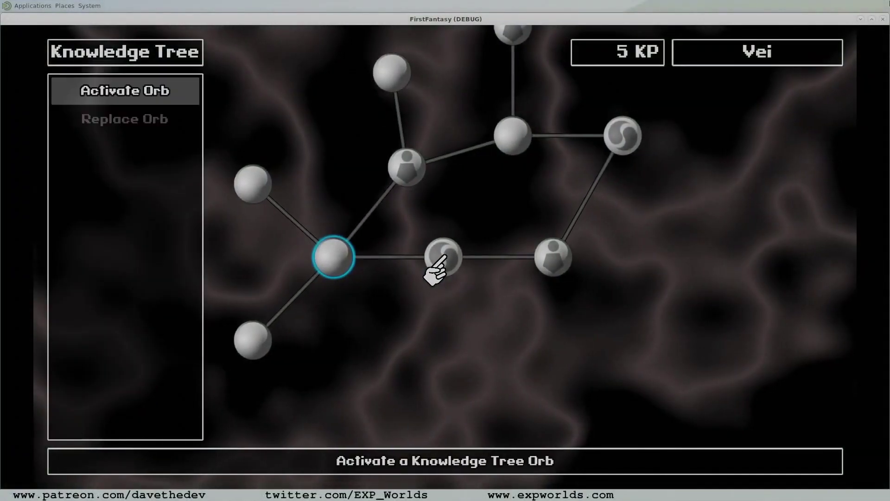
{"action": "key", "text": "Return"}
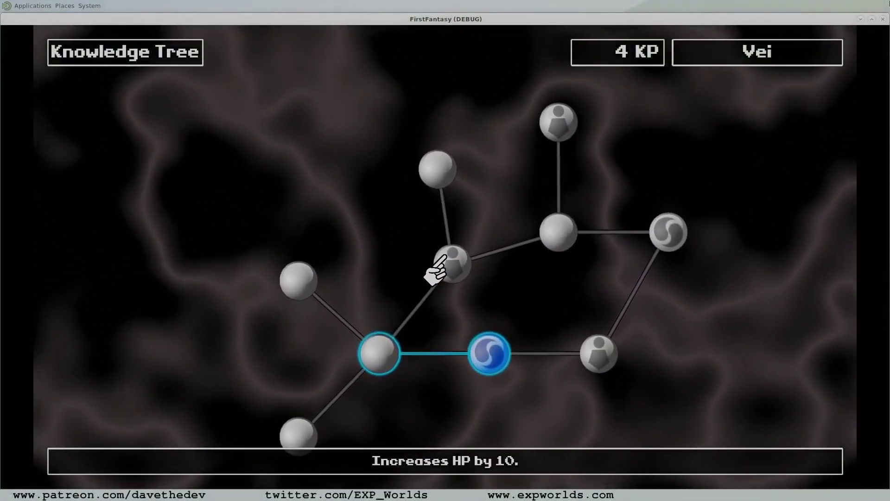
{"action": "left_click", "coordinate": [435, 269]}
{"action": "key", "text": "Return"}
Step: Activate the HP orb following the blue MP orb, and the outermost MP orb connected to it
{"action": "key", "text": "Right"}
{"action": "key", "text": "Down"}
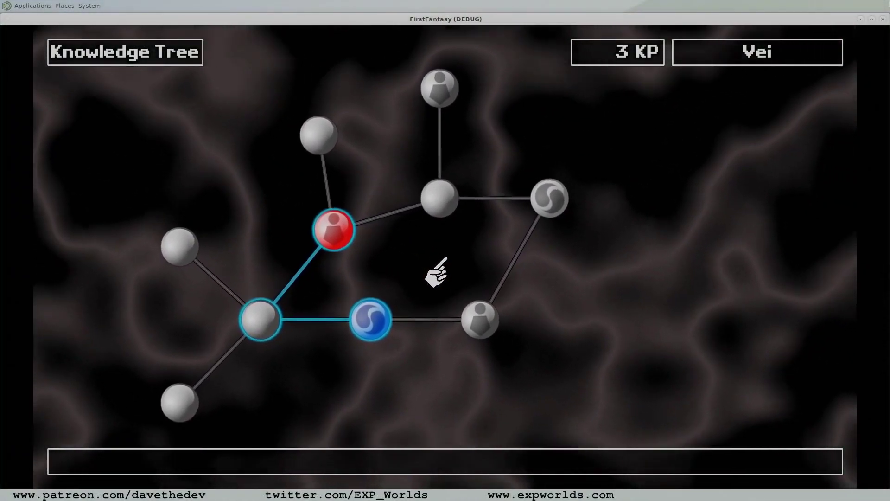
{"action": "left_click", "coordinate": [435, 271]}
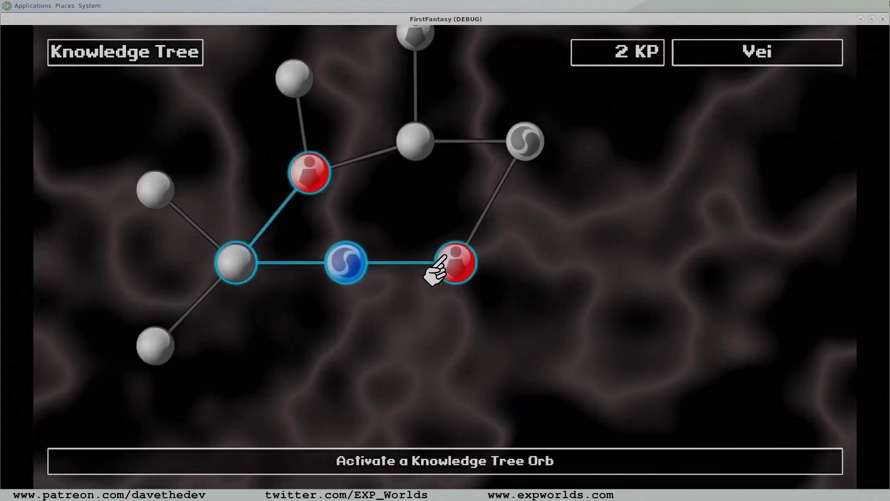
{"action": "key", "text": "Up"}
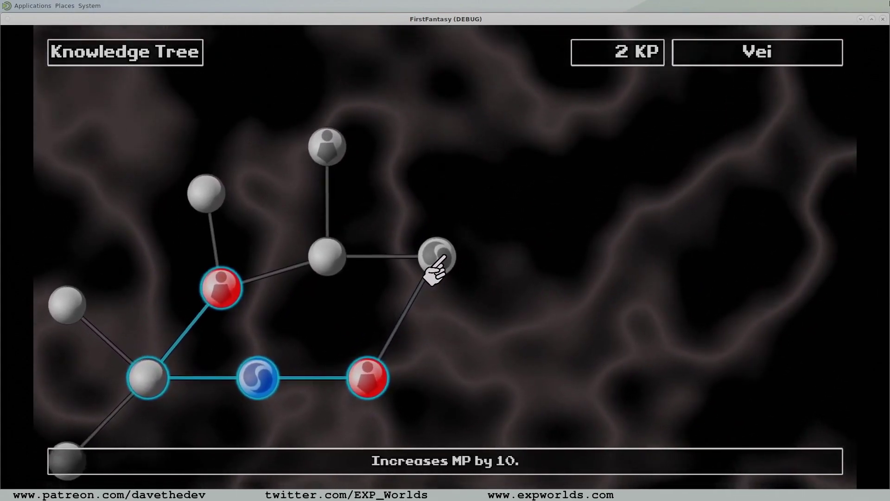
{"action": "key", "text": "Return"}
{"action": "key", "text": "Return"}
Step: Activate the blank orb that links the outermost MP orb with the first HP orb, closing the loop
{"action": "key", "text": "Left"}
{"action": "key", "text": "Down"}
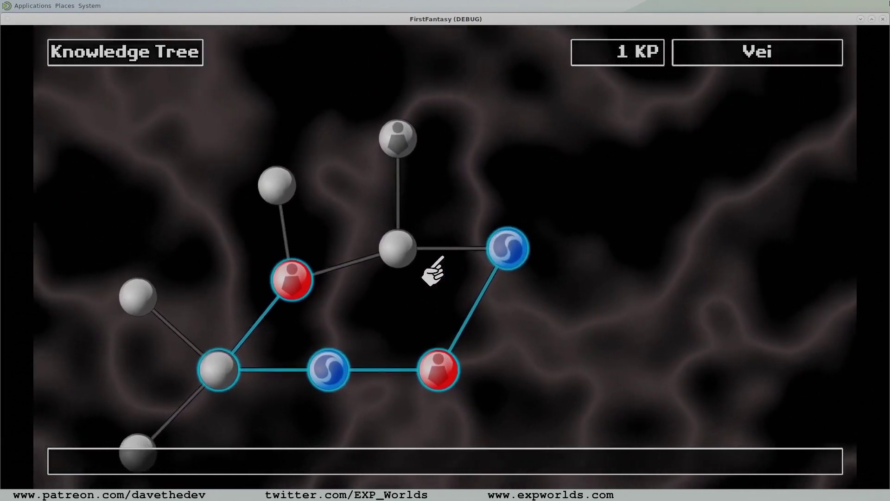
{"action": "left_click", "coordinate": [433, 271]}
{"action": "key", "text": "Return"}
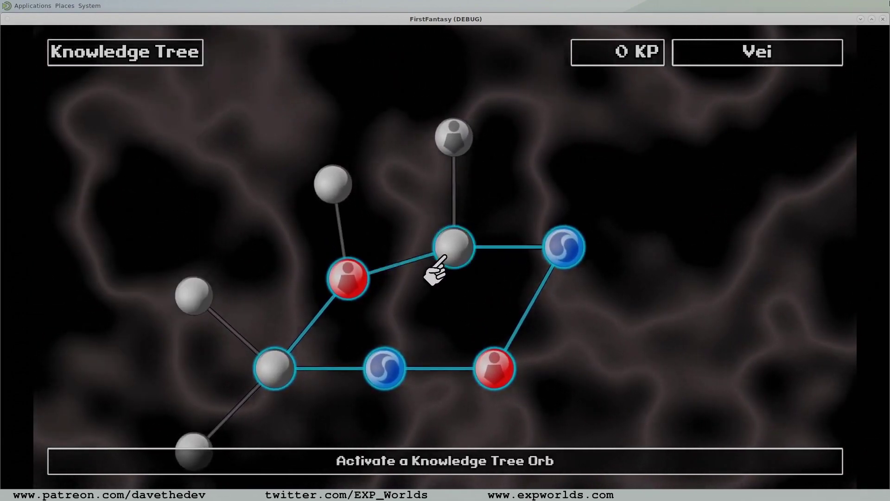
{"action": "key", "text": "Down"}
{"action": "key", "text": "Left"}
{"action": "key", "text": "Up"}
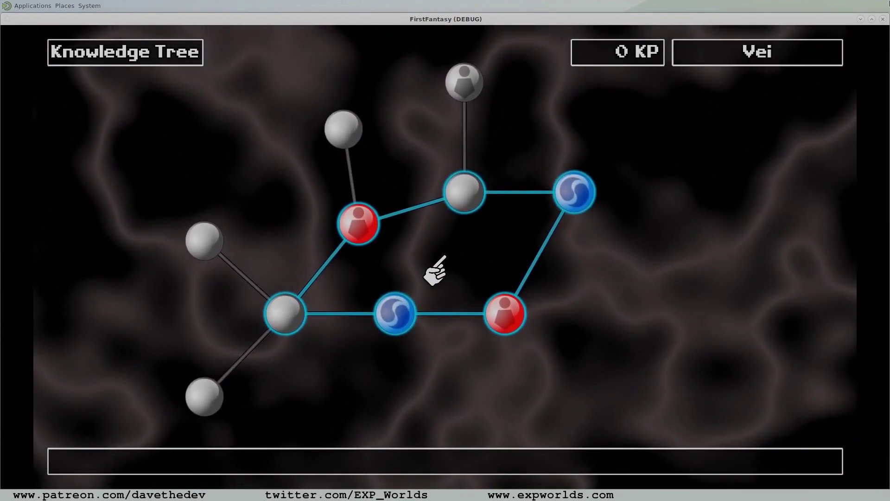
Step: Leave Vei's Knowledge Tree and view Aggie's tree instead
{"action": "key", "text": "Escape"}
{"action": "key", "text": "Return"}
{"action": "key", "text": "Down"}
{"action": "key", "text": "Return"}
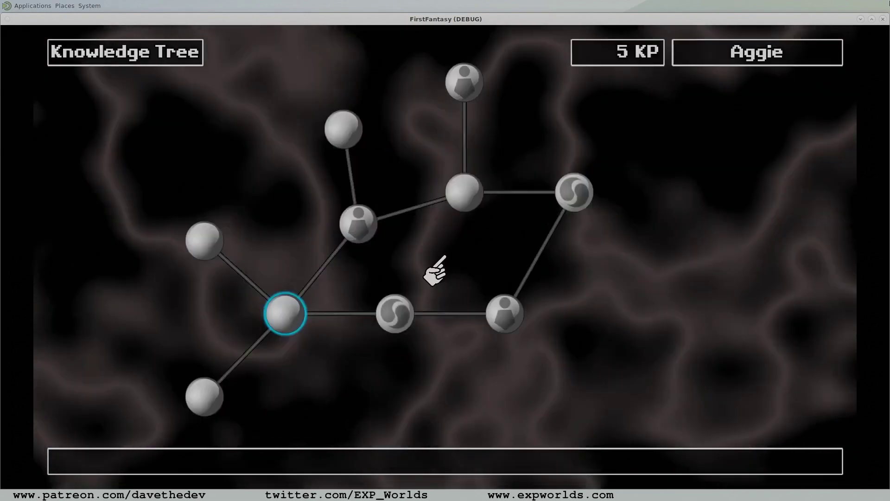
{"action": "key", "text": "Left"}
{"action": "key", "text": "Down"}
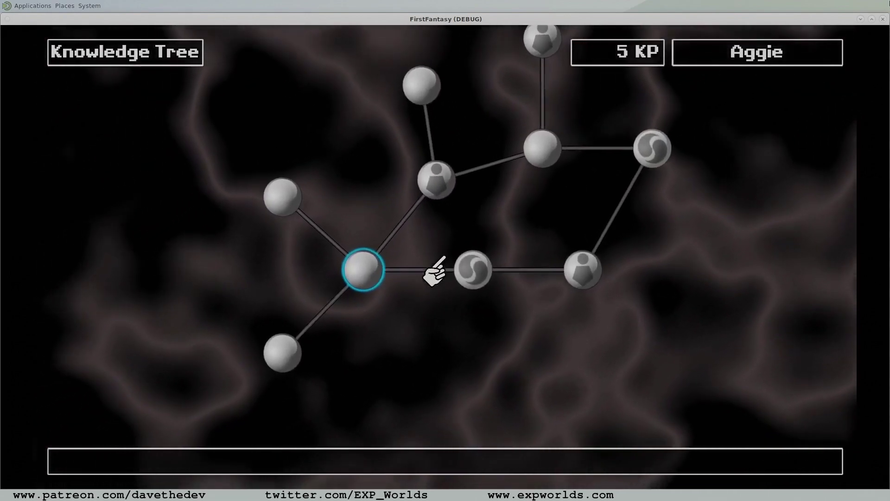
{"action": "key", "text": "Up"}
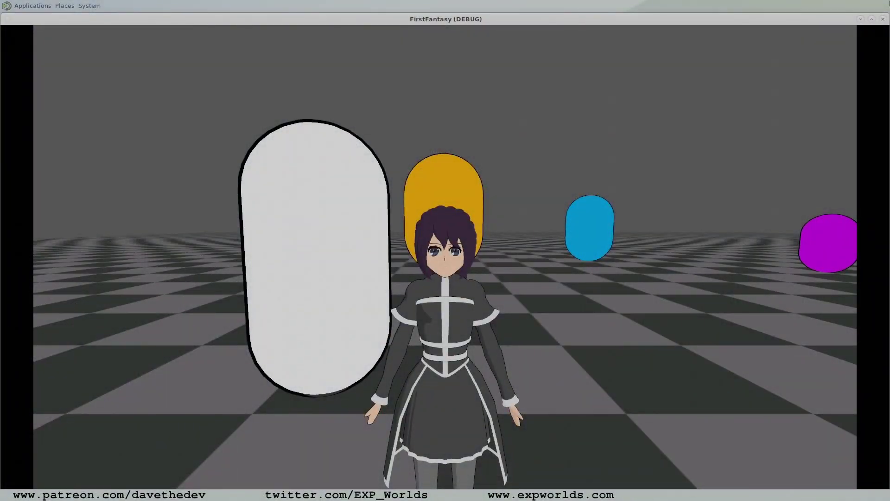
Step: Walk the character up to the White Egg and talk to it
{"action": "key", "text": "Up"}
{"action": "key", "text": "Return"}
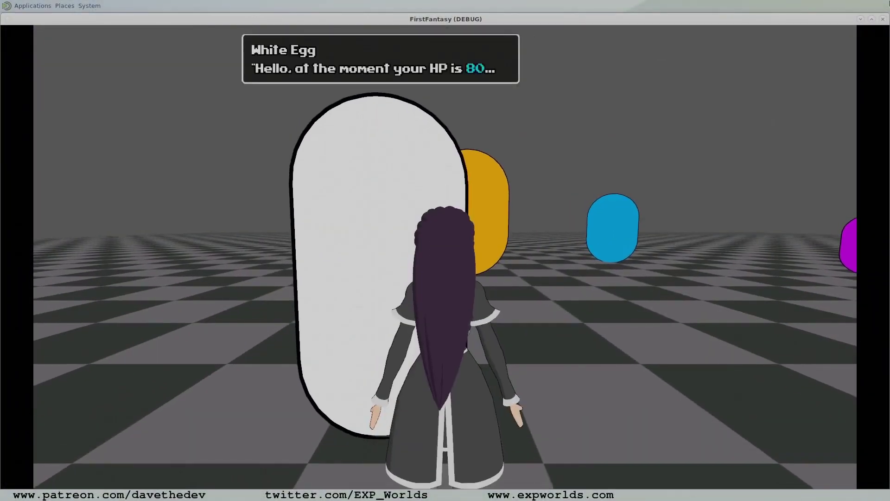
{"action": "key", "text": "Return"}
{"action": "key", "text": "Down"}
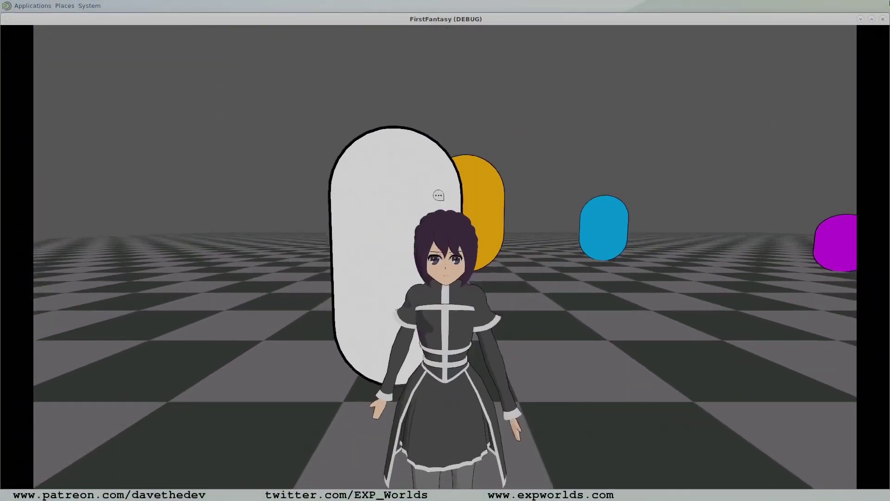
{"action": "key", "text": "Up"}
{"action": "key", "text": "Up"}
{"action": "key", "text": "Return"}
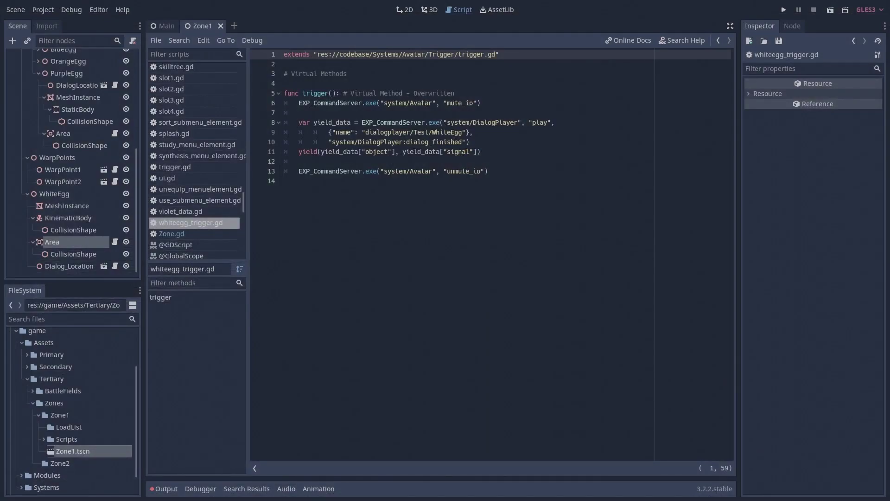
{"action": "mouse_move", "coordinate": [361, 244]}
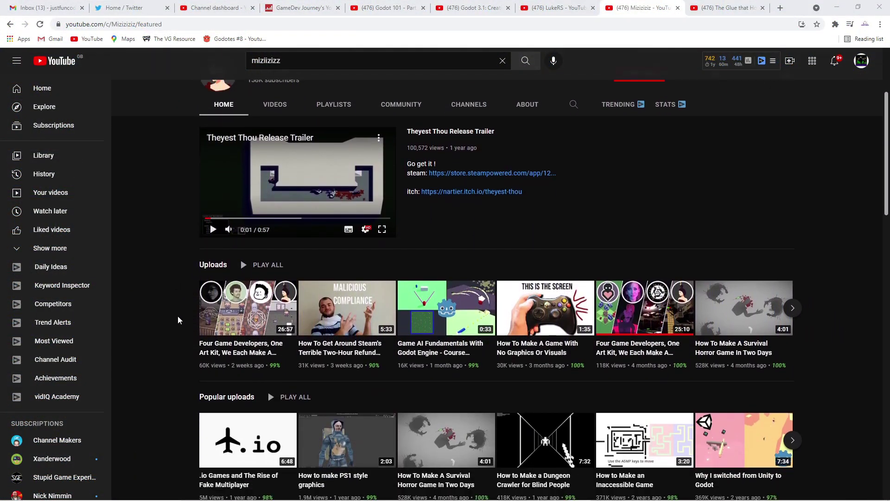
{"action": "scroll", "coordinate": [178, 317], "scroll_direction": "down", "scroll_amount": 5}
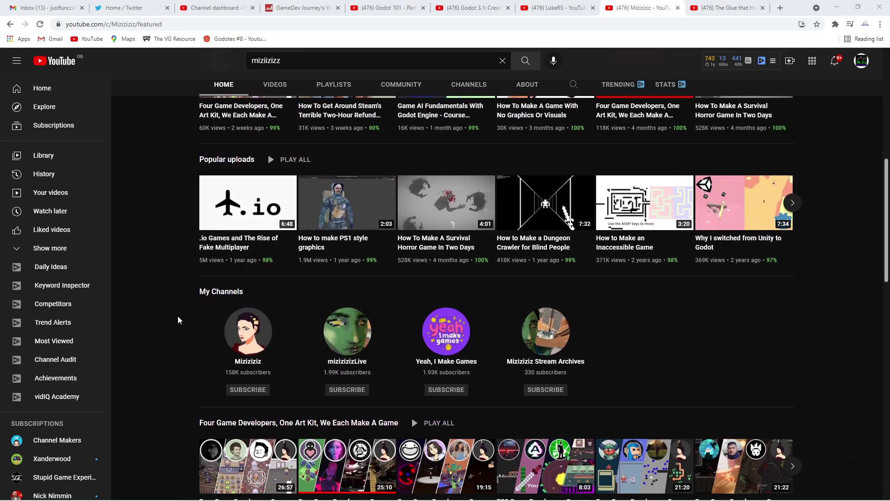
{"action": "scroll", "coordinate": [177, 320], "scroll_direction": "up", "scroll_amount": 12}
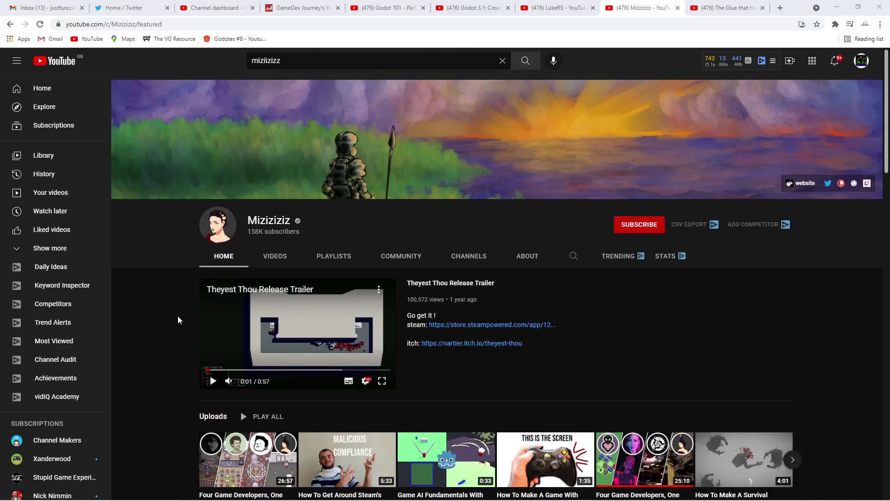
{"action": "left_click", "coordinate": [276, 263]}
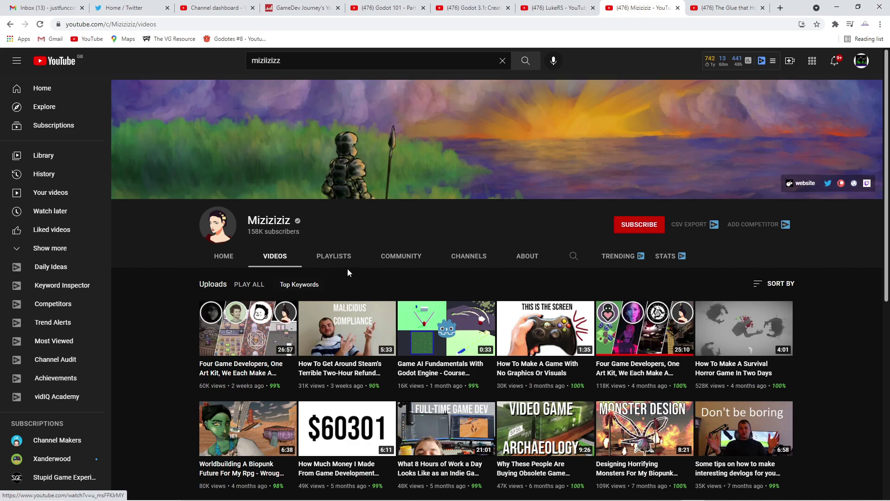
{"action": "left_click", "coordinate": [330, 258]}
{"action": "scroll", "coordinate": [306, 293], "scroll_direction": "down", "scroll_amount": 4}
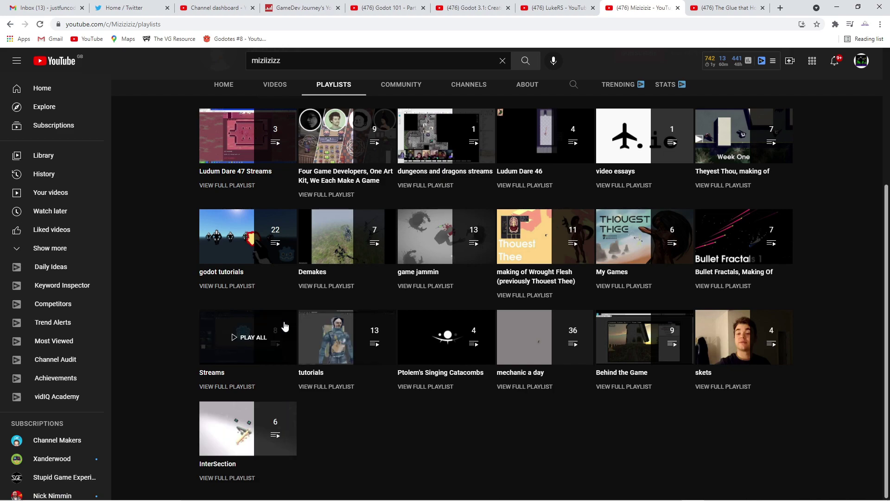
{"action": "left_click", "coordinate": [224, 287]}
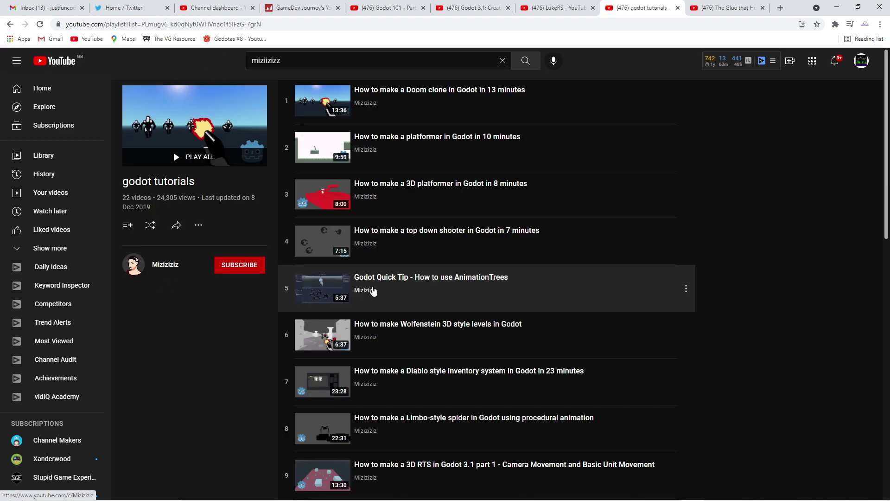
Step: Open the playlist video "How to make a simple fire in Godot with 3D particles" and watch it in full screen
{"action": "scroll", "coordinate": [381, 285], "scroll_direction": "down", "scroll_amount": 2}
{"action": "scroll", "coordinate": [382, 285], "scroll_direction": "down", "scroll_amount": 2}
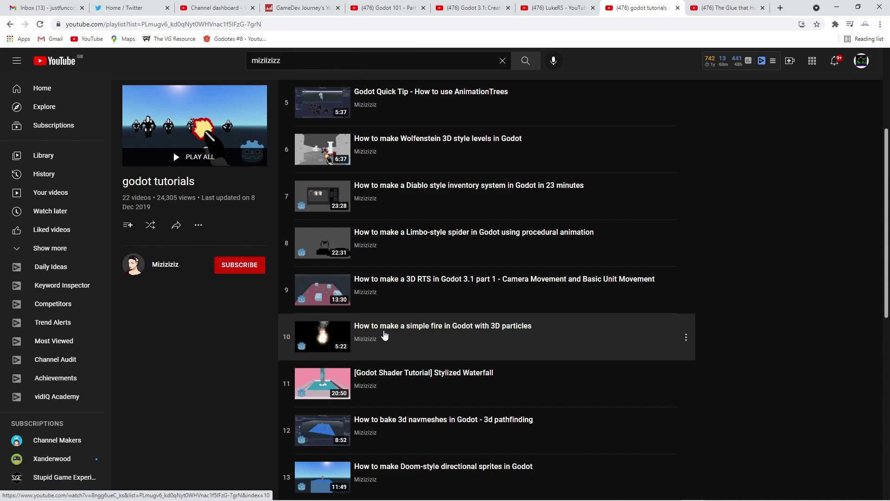
{"action": "left_click", "coordinate": [384, 334]}
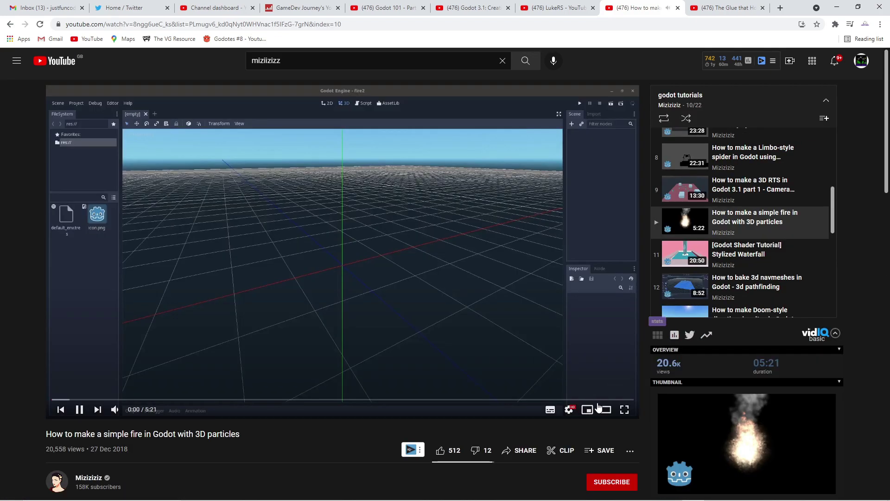
{"action": "left_click", "coordinate": [624, 409]}
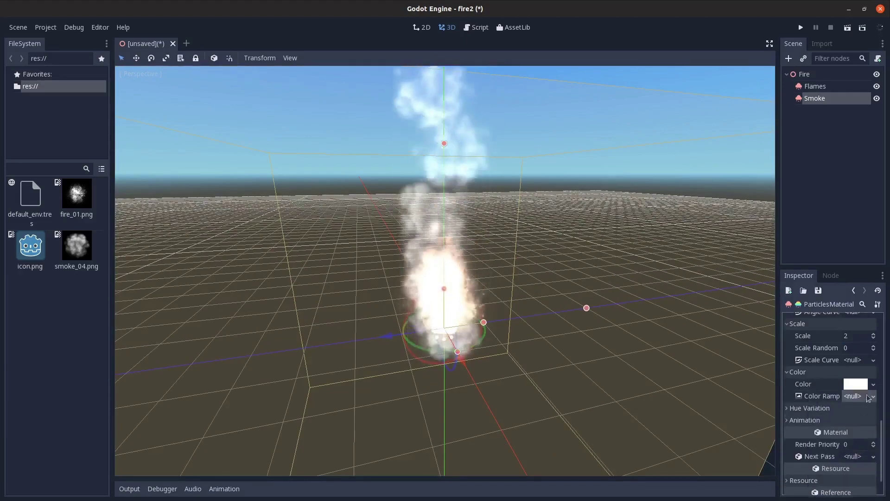
Step: Assign a new GradientTexture to the Color Ramp of the Smoke particles' material and create a new Gradient in it
{"action": "left_click", "coordinate": [873, 387]}
{"action": "left_click", "coordinate": [869, 232]}
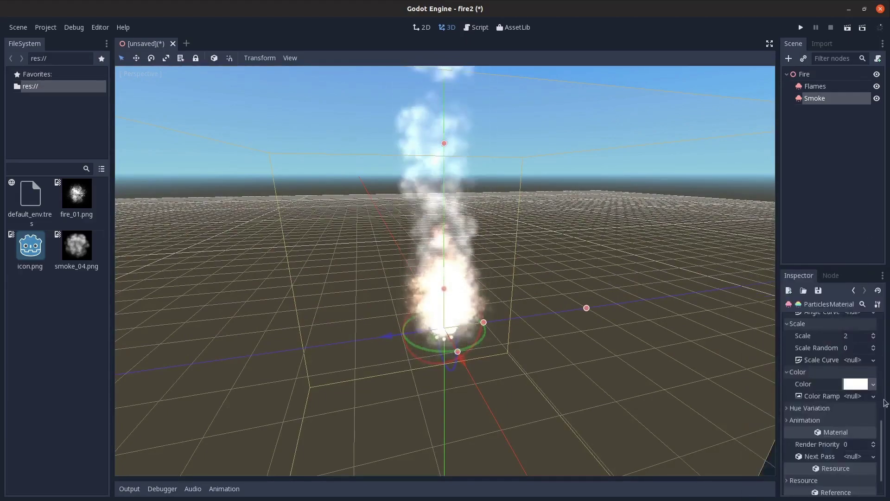
{"action": "left_click", "coordinate": [873, 396]}
{"action": "left_click", "coordinate": [861, 410]}
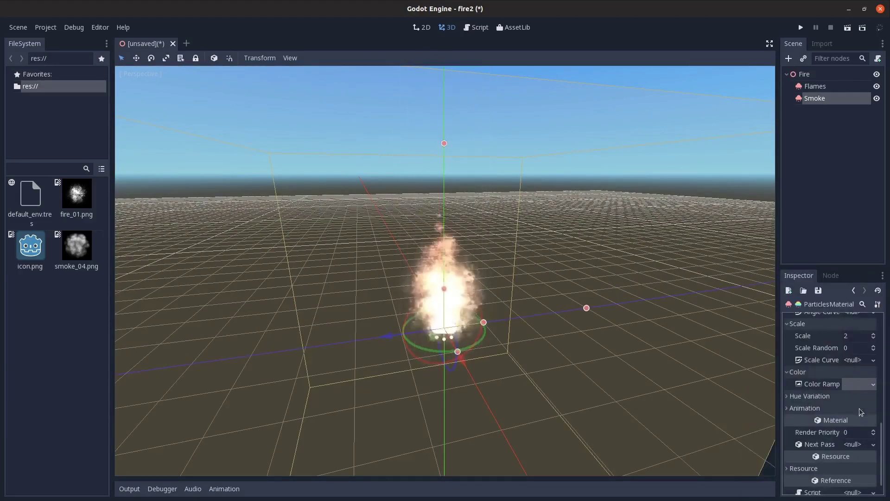
{"action": "left_click", "coordinate": [856, 385]}
{"action": "left_click", "coordinate": [873, 332]}
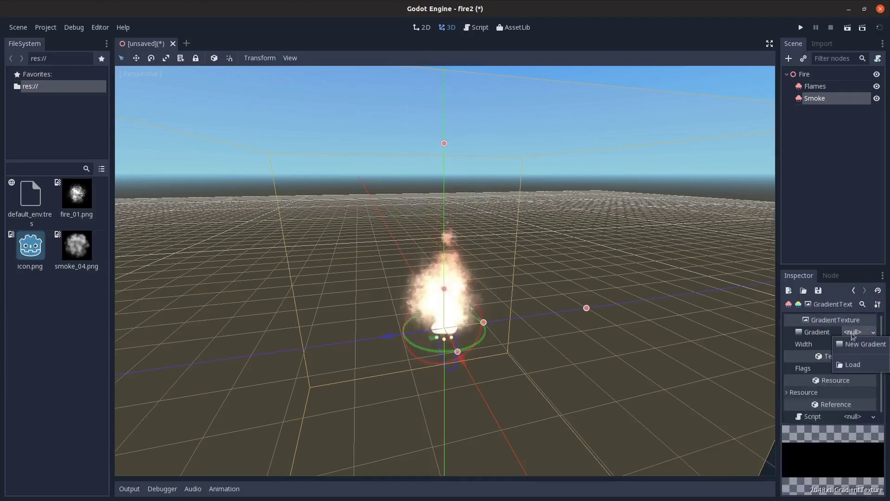
{"action": "left_click", "coordinate": [851, 345]}
{"action": "left_click", "coordinate": [847, 337]}
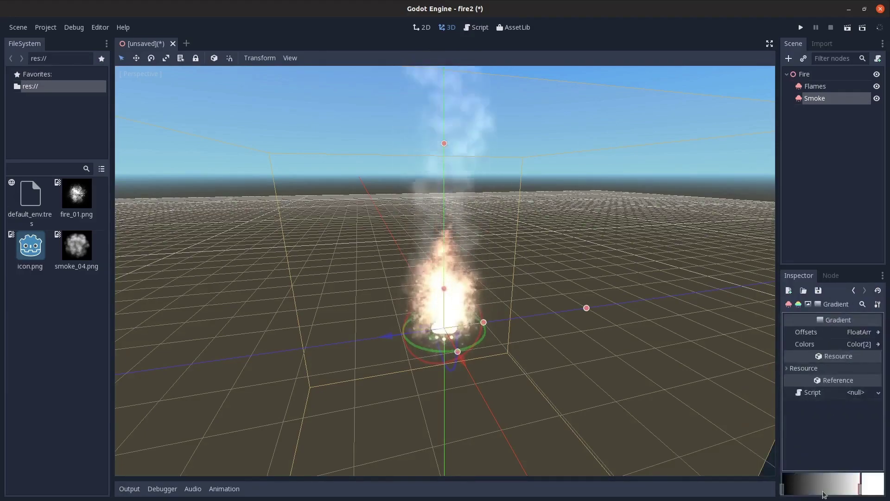
Step: Add a stop between the two ends of the smoke gradient and open the black starting stop's color for editing
{"action": "left_click", "coordinate": [825, 488]}
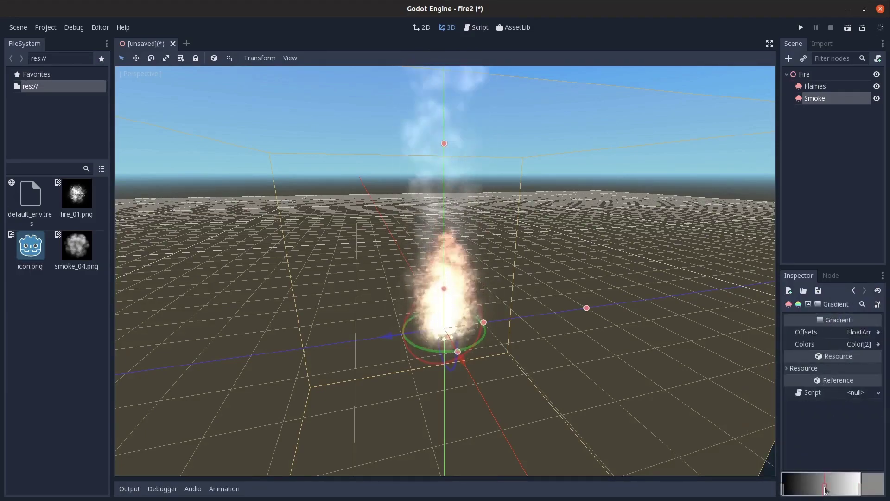
{"action": "double_click", "coordinate": [783, 492]}
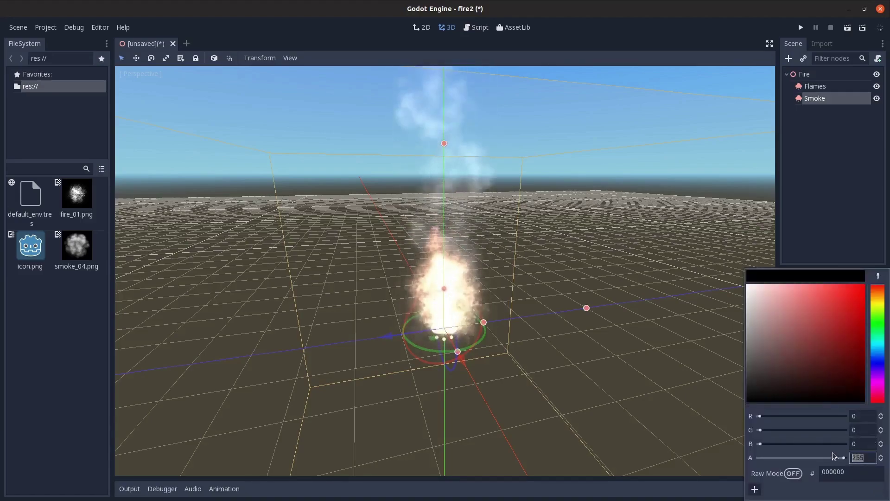